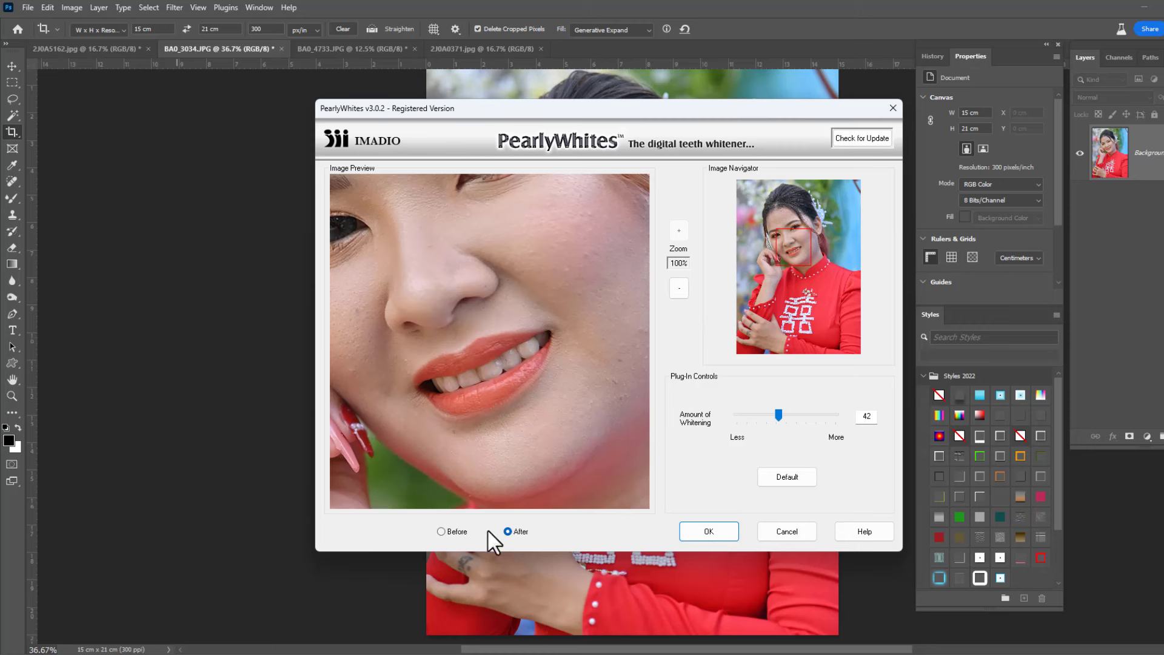
Toggle PearlyWhites Before/After to compare the original and whitened teeth on the red-dress portrait
{"action": "left_click", "coordinate": [517, 532]}
{"action": "left_click", "coordinate": [508, 531]}
{"action": "left_click", "coordinate": [440, 531]}
{"action": "left_click", "coordinate": [515, 531]}
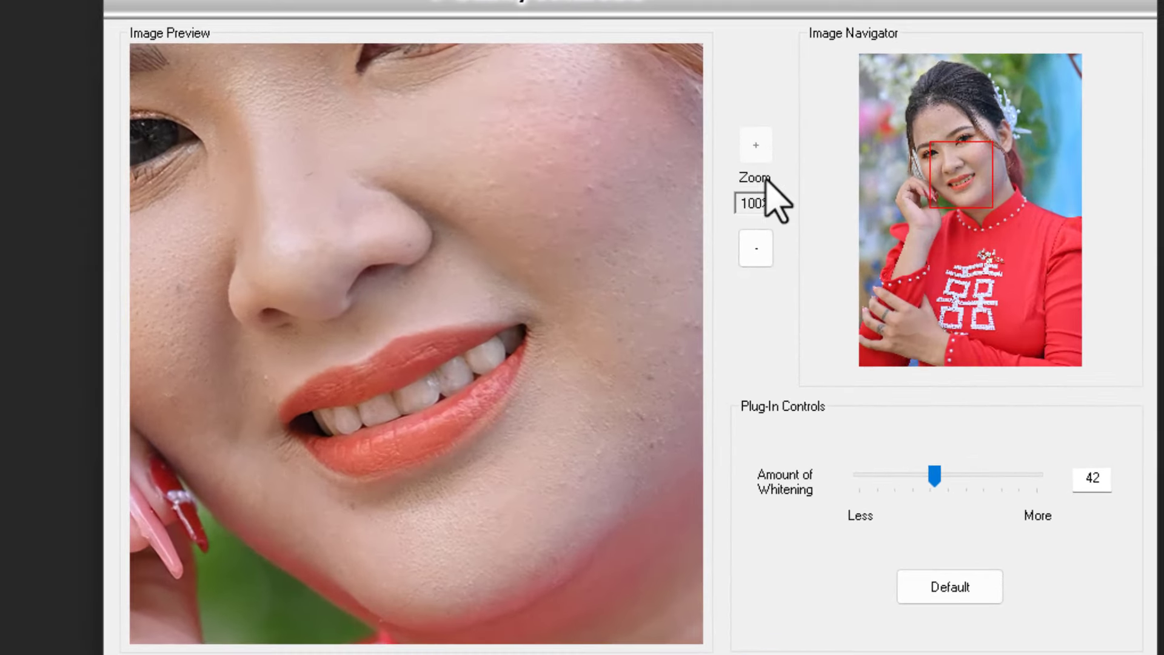
Pan the preview, test different whitening strengths, and reset Amount of Whitening to 50
{"action": "left_click_drag", "start_coordinate": [974, 208], "coordinate": [977, 197]}
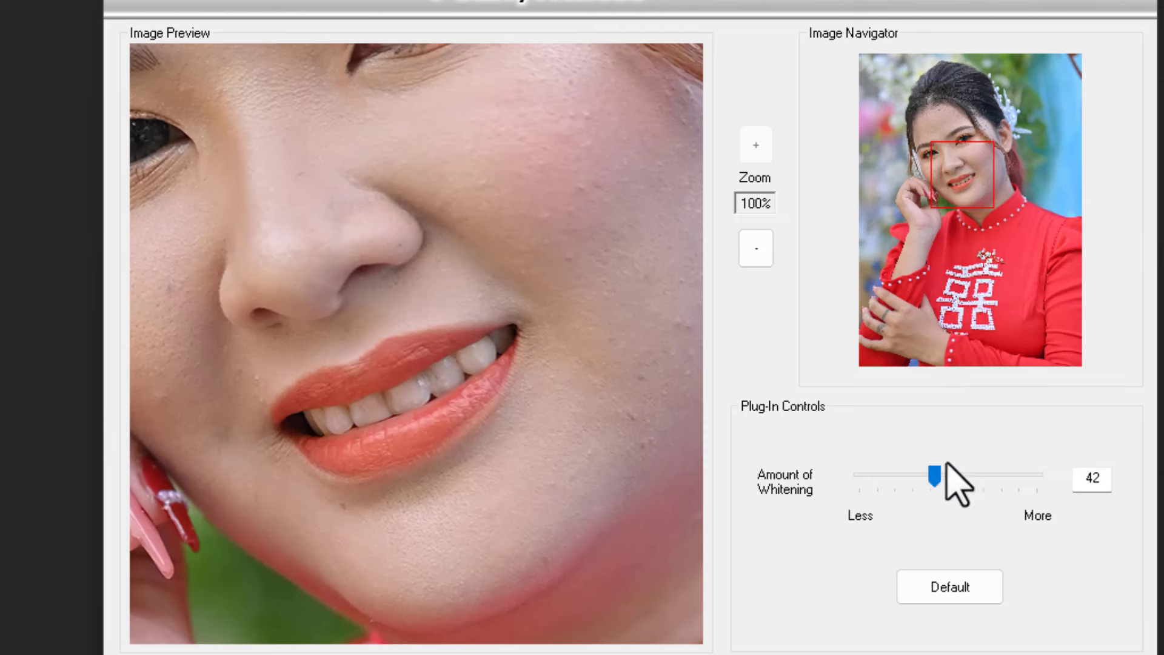
{"action": "mouse_move", "coordinate": [947, 476]}
{"action": "left_mouse_down"}
{"action": "mouse_move", "coordinate": [923, 476]}
{"action": "mouse_move", "coordinate": [973, 468]}
{"action": "mouse_move", "coordinate": [897, 476]}
{"action": "mouse_move", "coordinate": [978, 470]}
{"action": "left_mouse_up"}
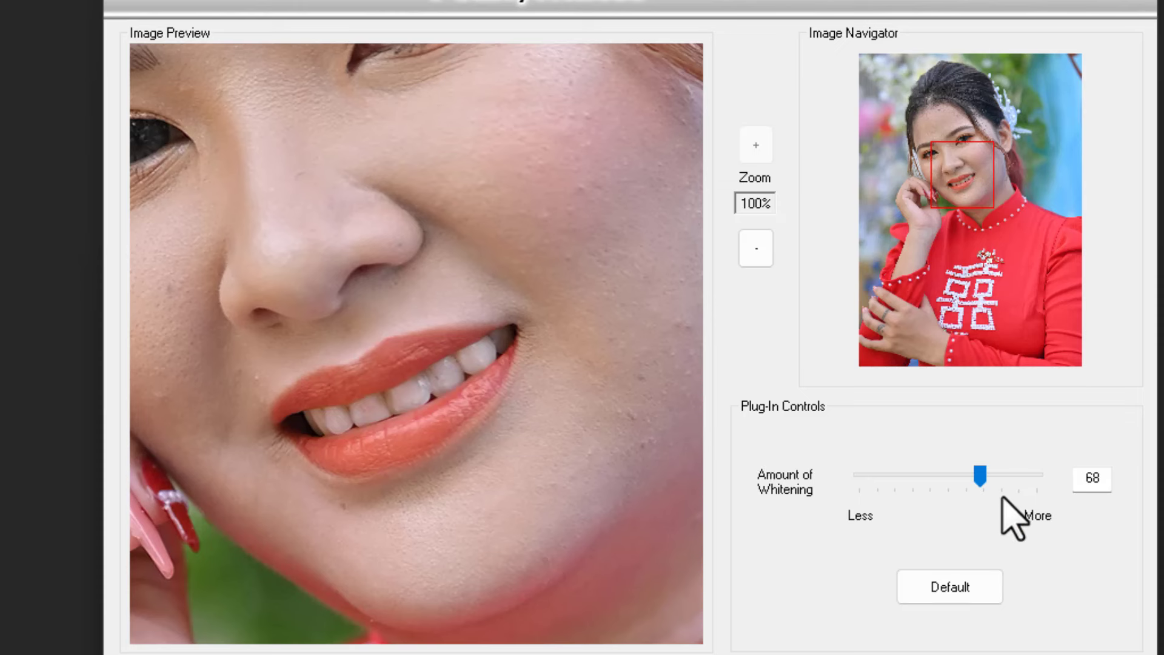
{"action": "left_click", "coordinate": [950, 585]}
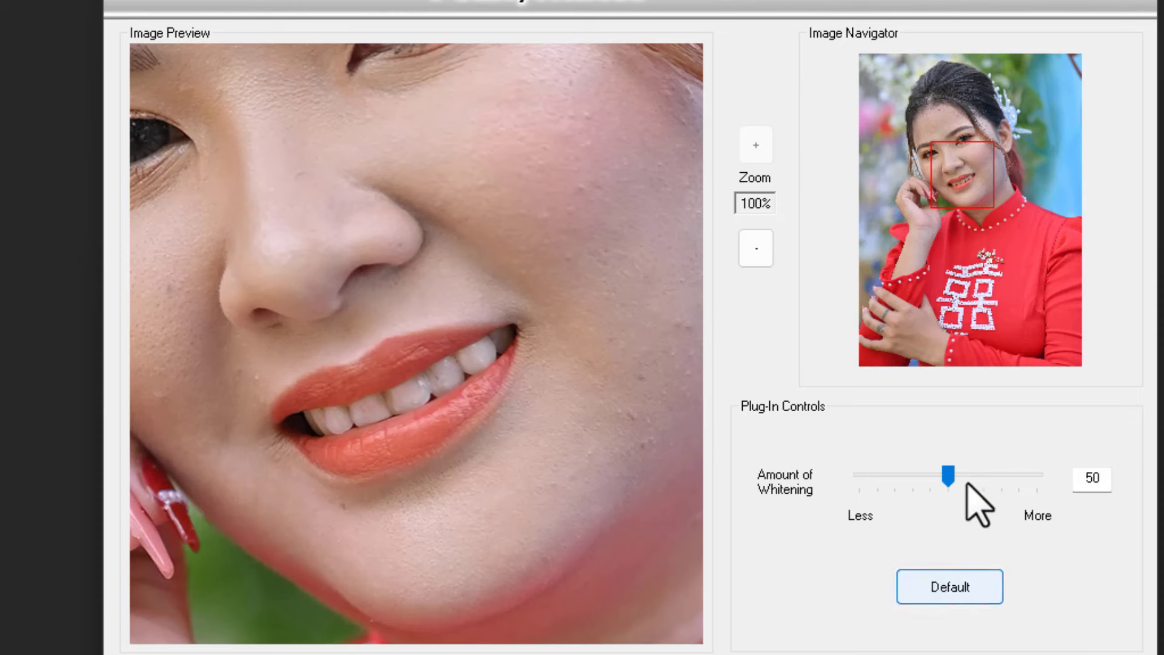
{"action": "mouse_move", "coordinate": [948, 476]}
{"action": "left_mouse_down"}
{"action": "mouse_move", "coordinate": [837, 481]}
{"action": "mouse_move", "coordinate": [941, 494]}
{"action": "mouse_move", "coordinate": [1038, 474]}
{"action": "mouse_move", "coordinate": [984, 485]}
{"action": "left_mouse_up"}
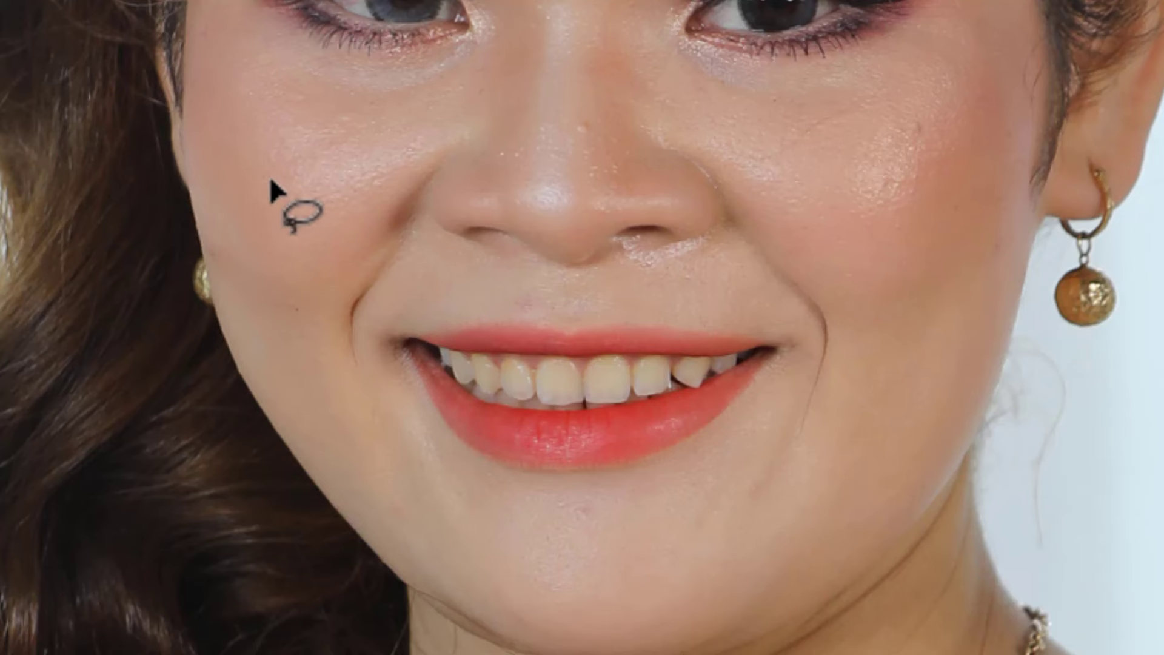
Lasso a loose area around the woman's mouth and cheeks, then bring up the Filter menu
{"action": "mouse_move", "coordinate": [273, 188]}
{"action": "left_mouse_down"}
{"action": "mouse_move", "coordinate": [1009, 567]}
{"action": "mouse_move", "coordinate": [234, 273]}
{"action": "mouse_move", "coordinate": [221, 388]}
{"action": "mouse_move", "coordinate": [243, 255]}
{"action": "left_mouse_up"}
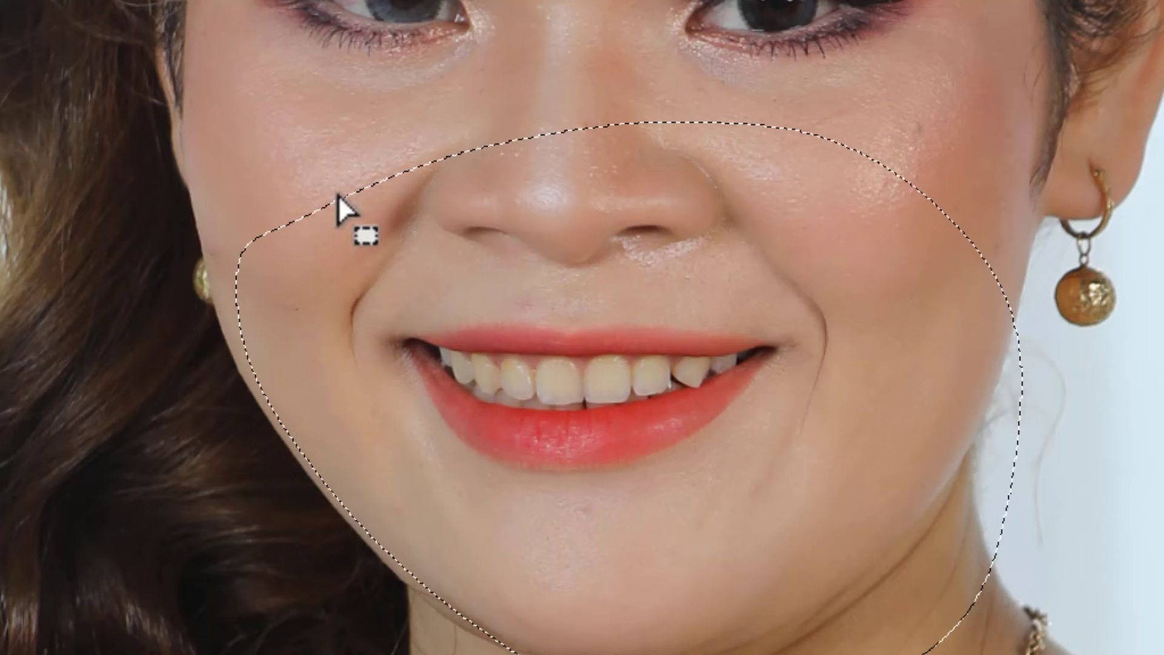
{"action": "key", "text": "alt+t"}
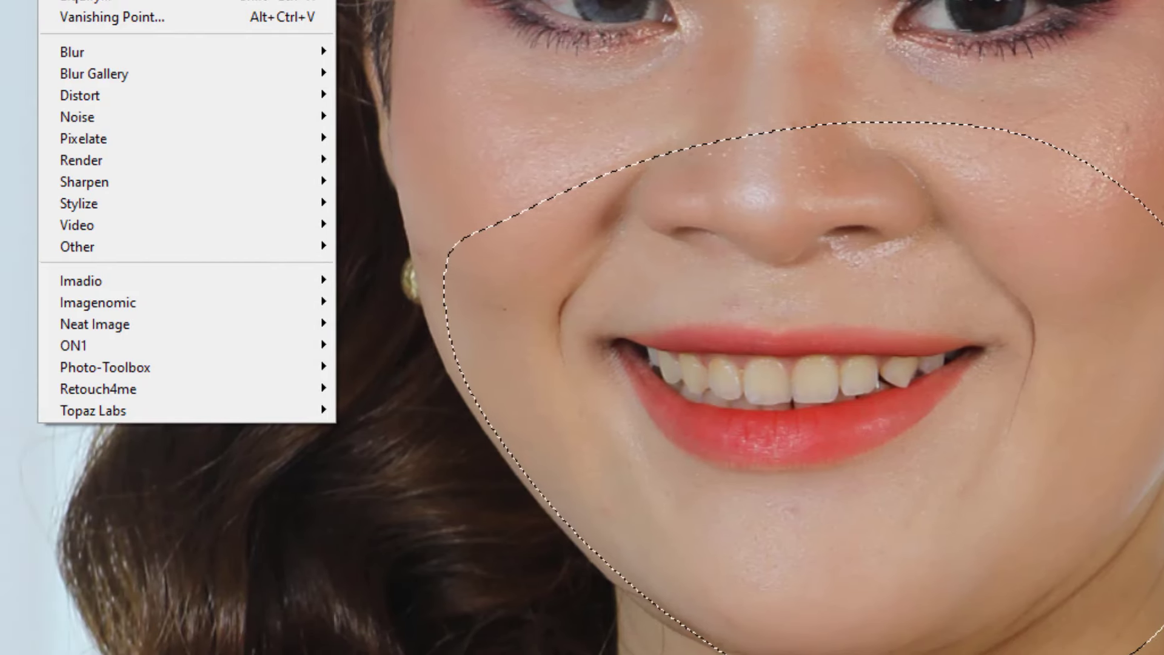
{"action": "mouse_move", "coordinate": [182, 280]}
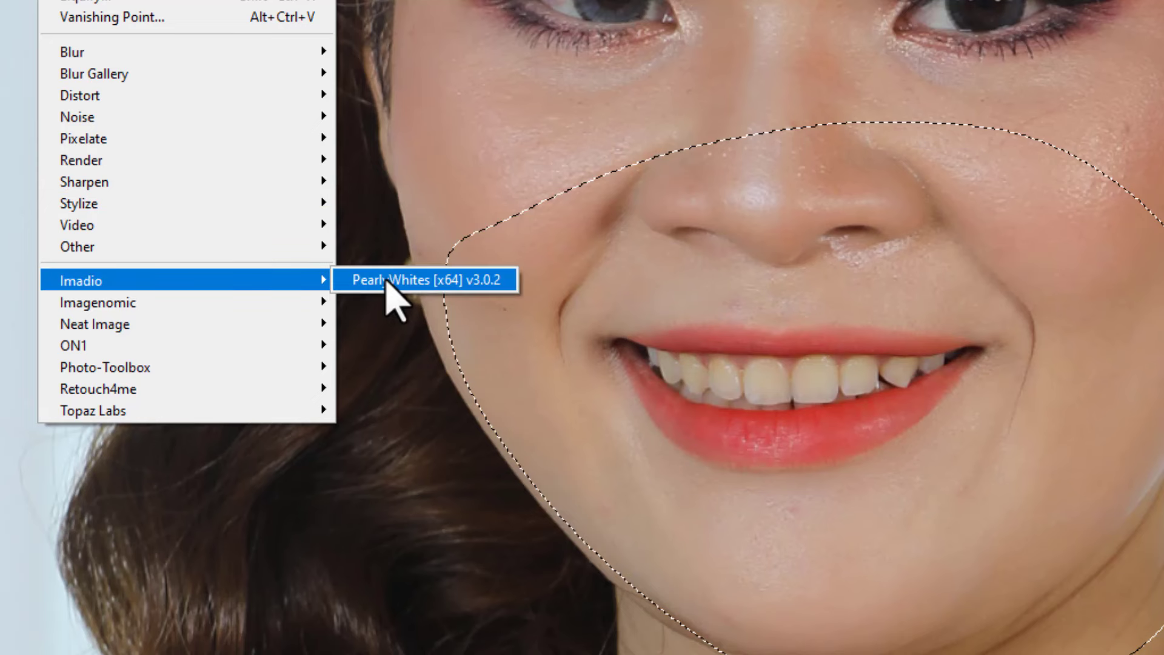
Whiten the flower-holding woman's teeth with PearlyWhites at Amount about 69, previewing at 100%
{"action": "left_click", "coordinate": [455, 282]}
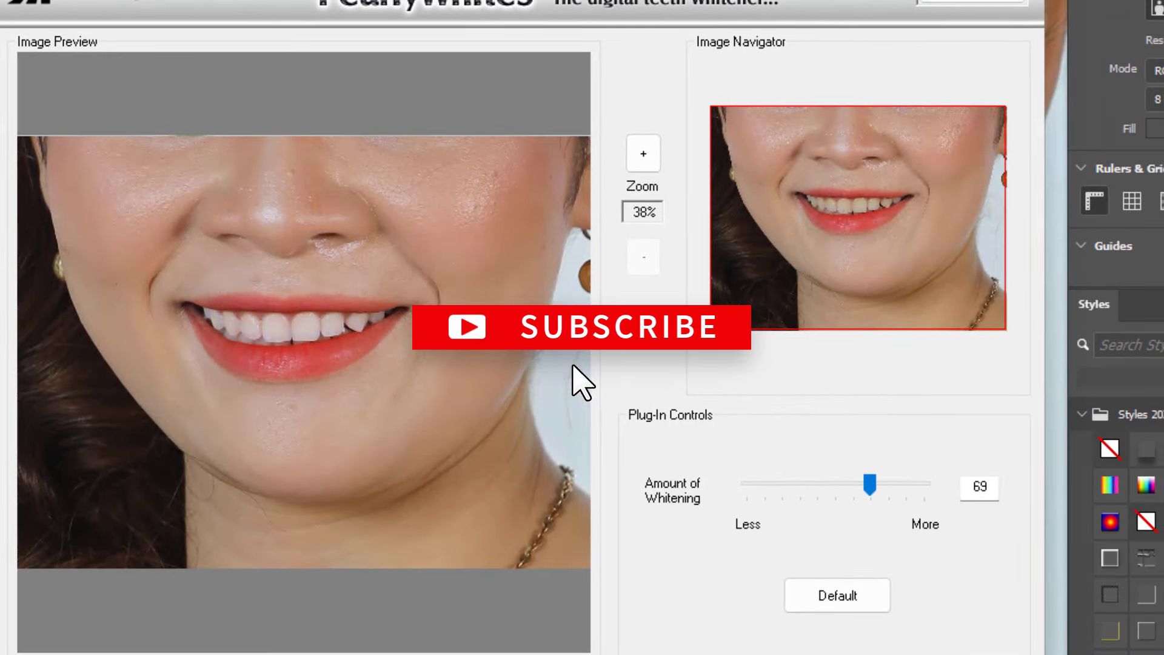
{"action": "left_click", "coordinate": [644, 153]}
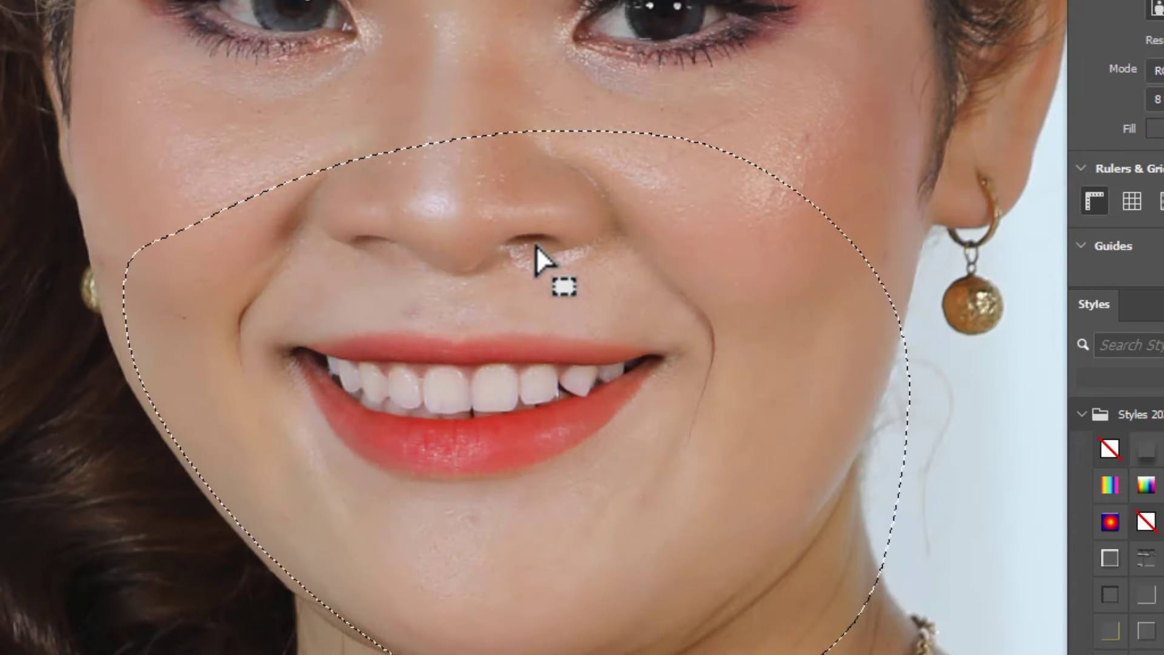
{"action": "scroll", "coordinate": [626, 308], "scroll_direction": "down", "scroll_amount": 2}
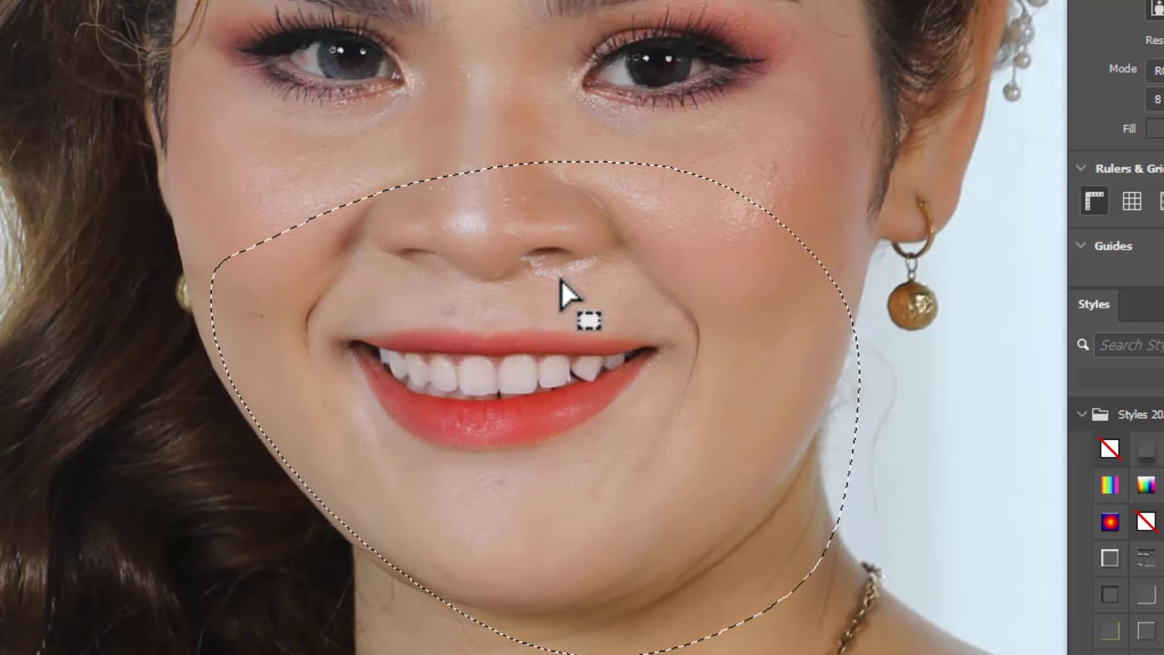
{"action": "scroll", "coordinate": [562, 278], "scroll_direction": "down", "scroll_amount": 1}
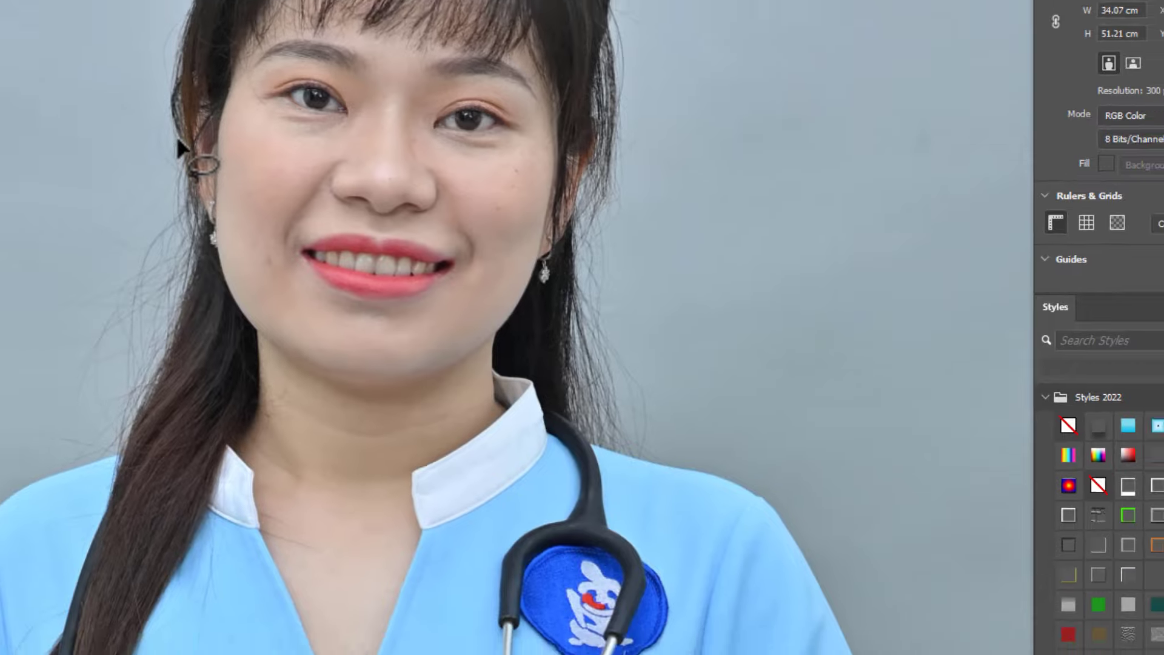
Lasso loosely around the nurse's face and reapply the last filter, PearlyWhites
{"action": "left_click_drag", "start_coordinate": [205, 203], "coordinate": [408, 401]}
{"action": "left_click_drag", "start_coordinate": [296, 46], "coordinate": [264, 91]}
{"action": "left_click", "coordinate": [98, 1]}
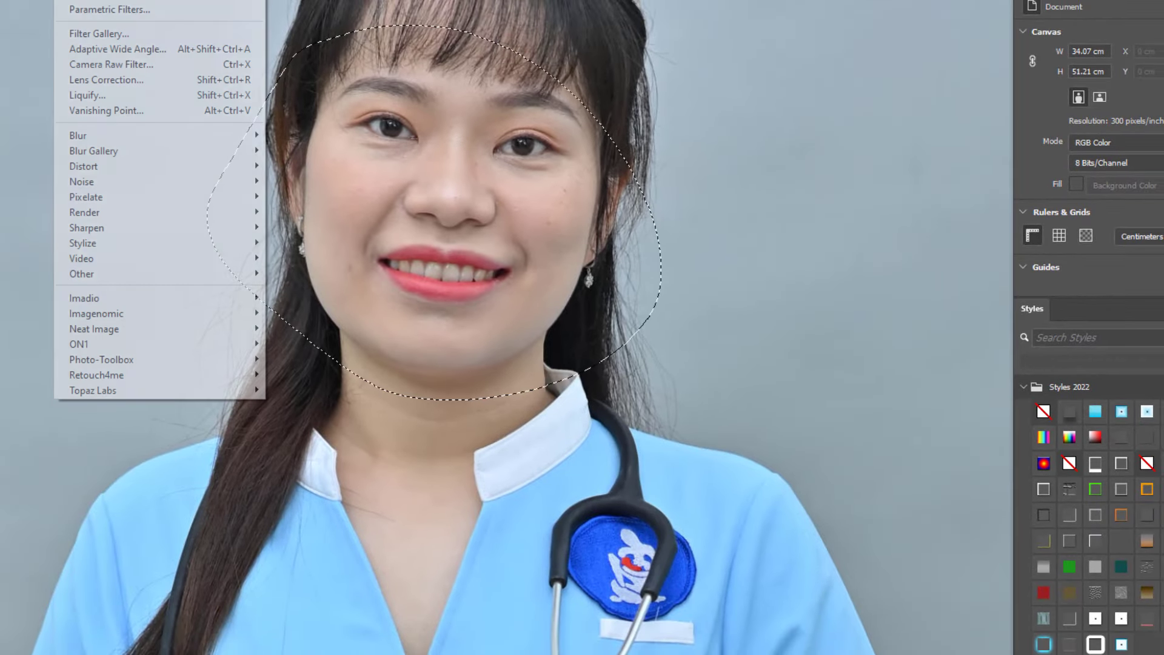
{"action": "left_click", "coordinate": [88, 95]}
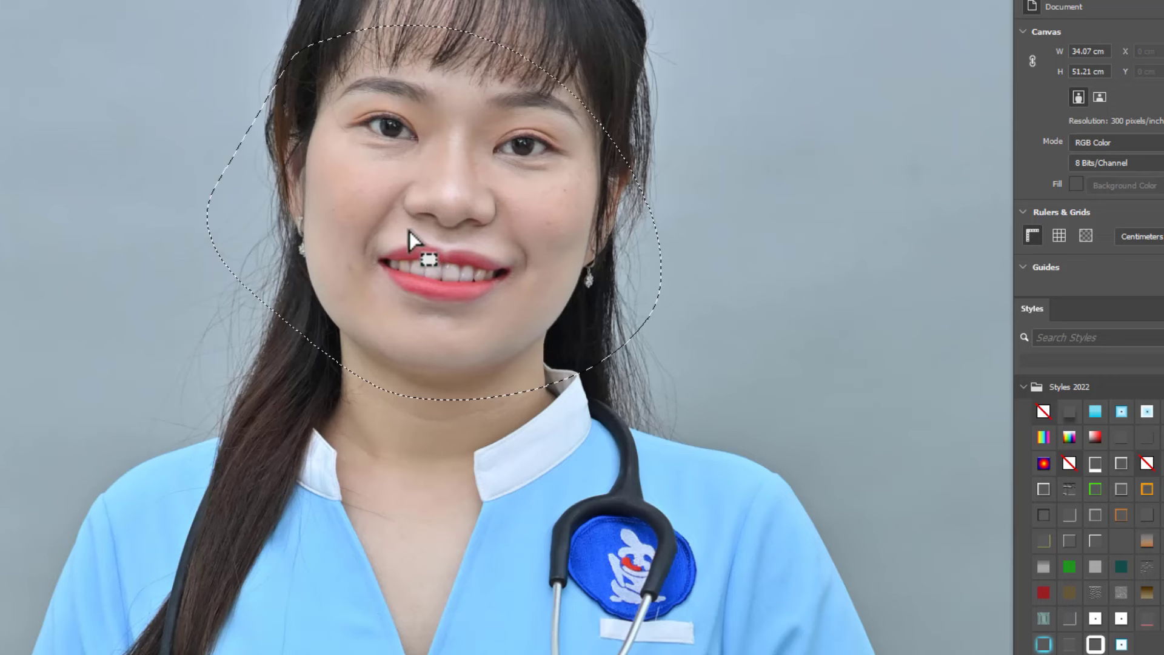
Zoom the view in and out to check the nurse's whitened teeth
{"action": "scroll", "coordinate": [476, 253], "scroll_direction": "up", "scroll_amount": 2}
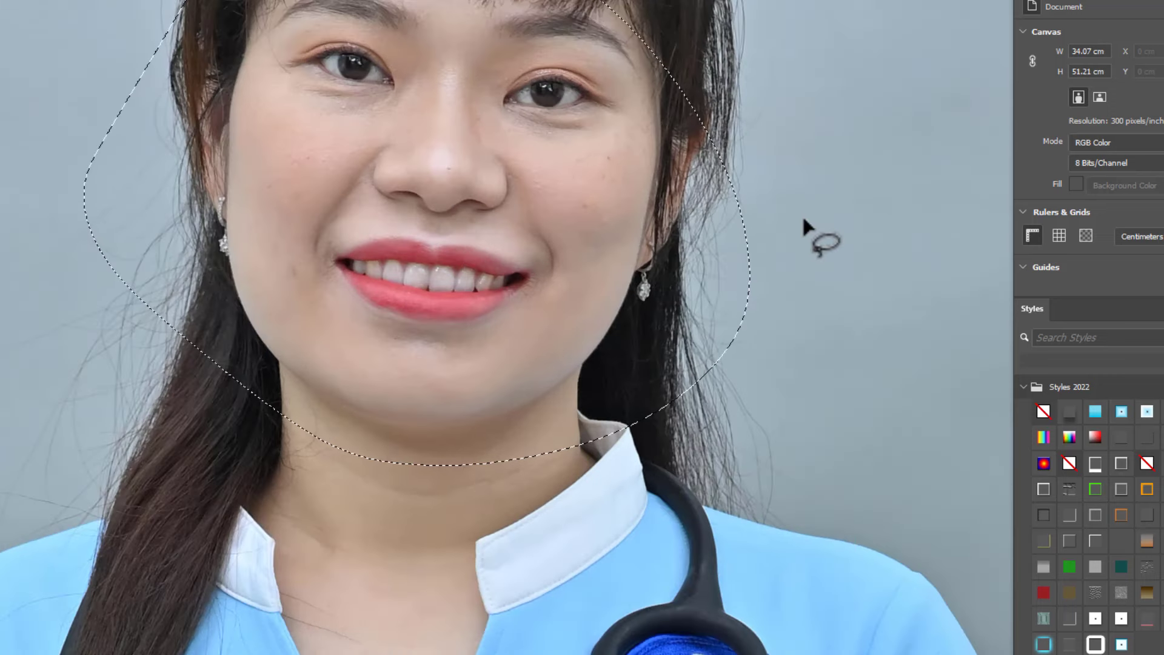
{"action": "key", "text": "ctrl+space"}
{"action": "scroll", "coordinate": [346, 125], "scroll_direction": "down", "scroll_amount": 2}
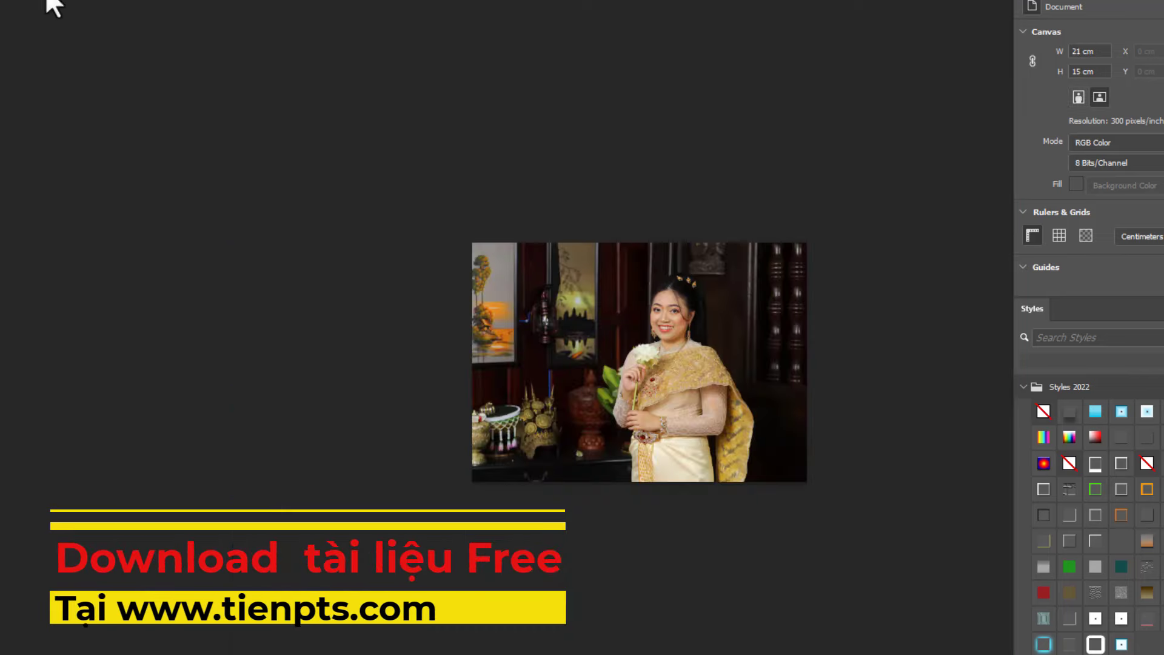
Outline the gold-dressed woman's face and rerun the PearlyWhites whitening filter on it
{"action": "scroll", "coordinate": [737, 274], "scroll_direction": "up", "scroll_amount": 5}
{"action": "mouse_move", "coordinate": [526, 240]}
{"action": "left_mouse_down"}
{"action": "mouse_move", "coordinate": [919, 272]}
{"action": "mouse_move", "coordinate": [515, 176]}
{"action": "left_mouse_up"}
{"action": "scroll", "coordinate": [503, 173], "scroll_direction": "down", "scroll_amount": 2}
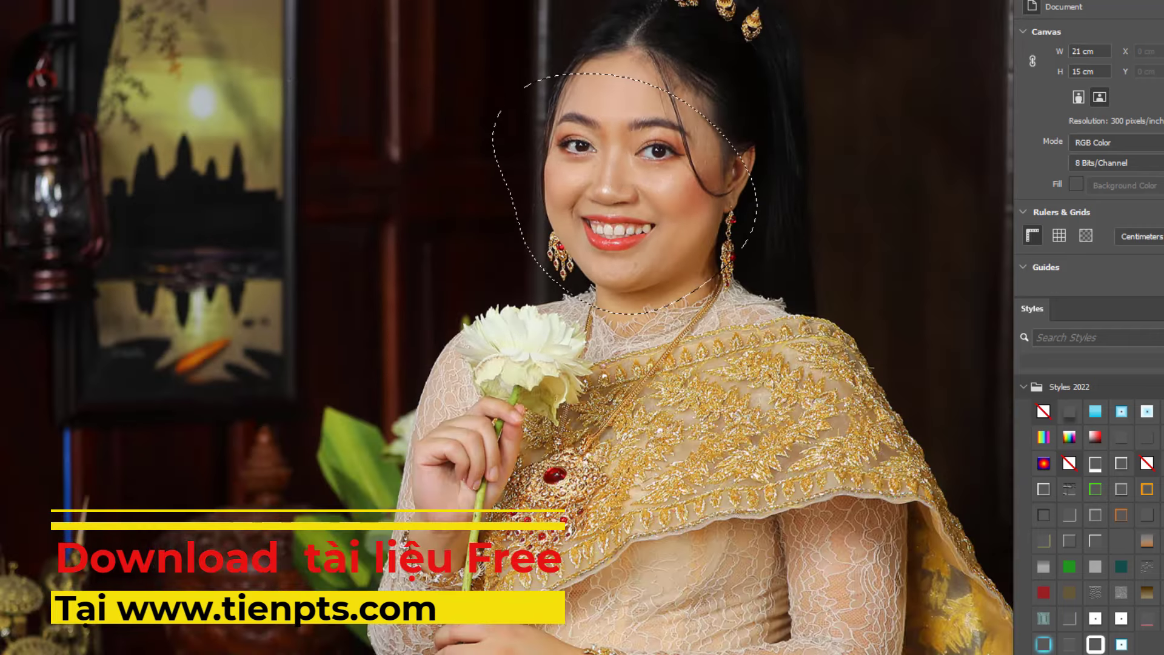
{"action": "key", "text": "alt+t"}
{"action": "key", "text": "l"}
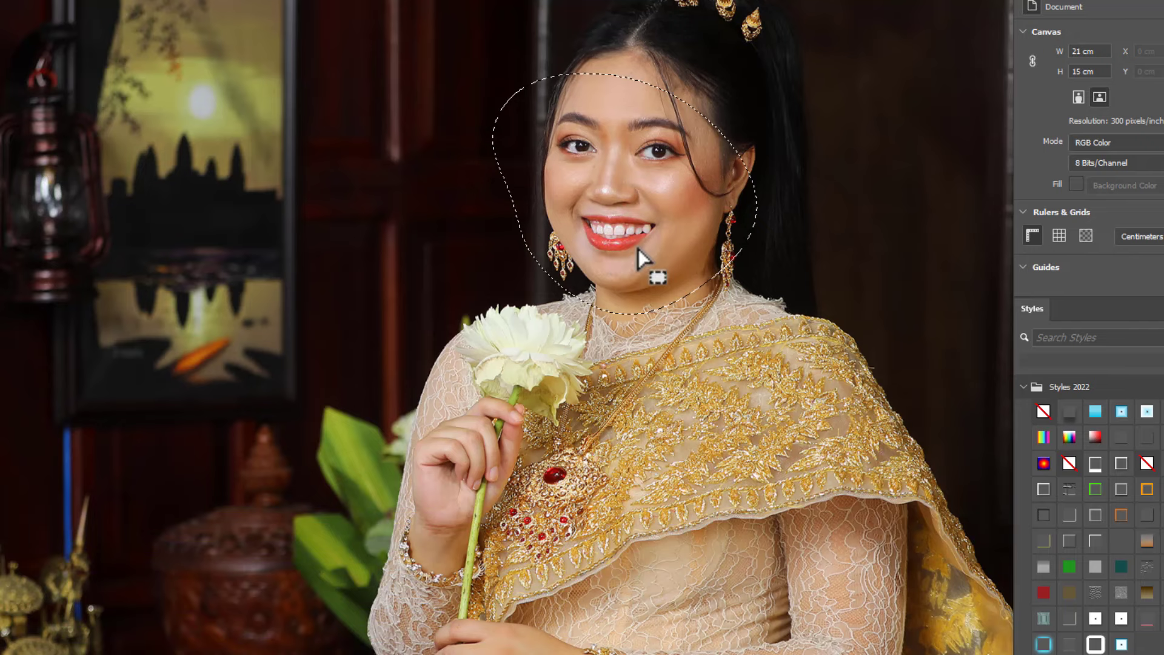
Zoom in and out on the mouth to inspect the whitened teeth
{"action": "scroll", "coordinate": [639, 249], "scroll_direction": "up", "scroll_amount": 2}
{"action": "scroll", "coordinate": [639, 219], "scroll_direction": "up", "scroll_amount": 3}
{"action": "scroll", "coordinate": [575, 296], "scroll_direction": "down", "scroll_amount": 2}
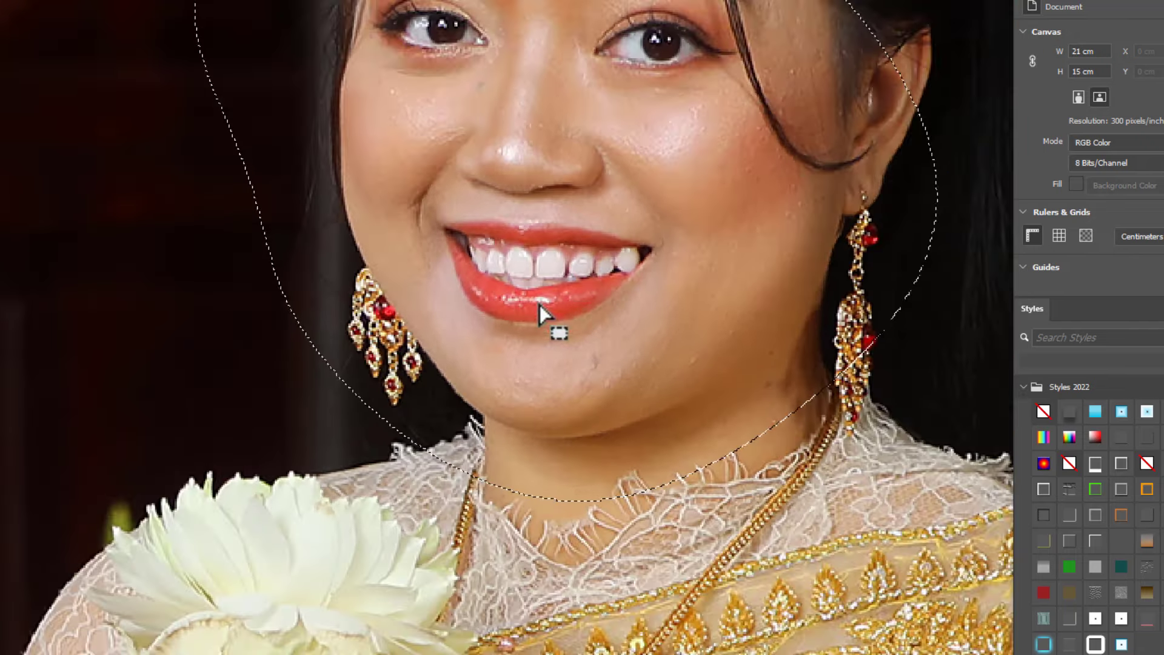
{"action": "scroll", "coordinate": [460, 278], "scroll_direction": "down", "scroll_amount": 1}
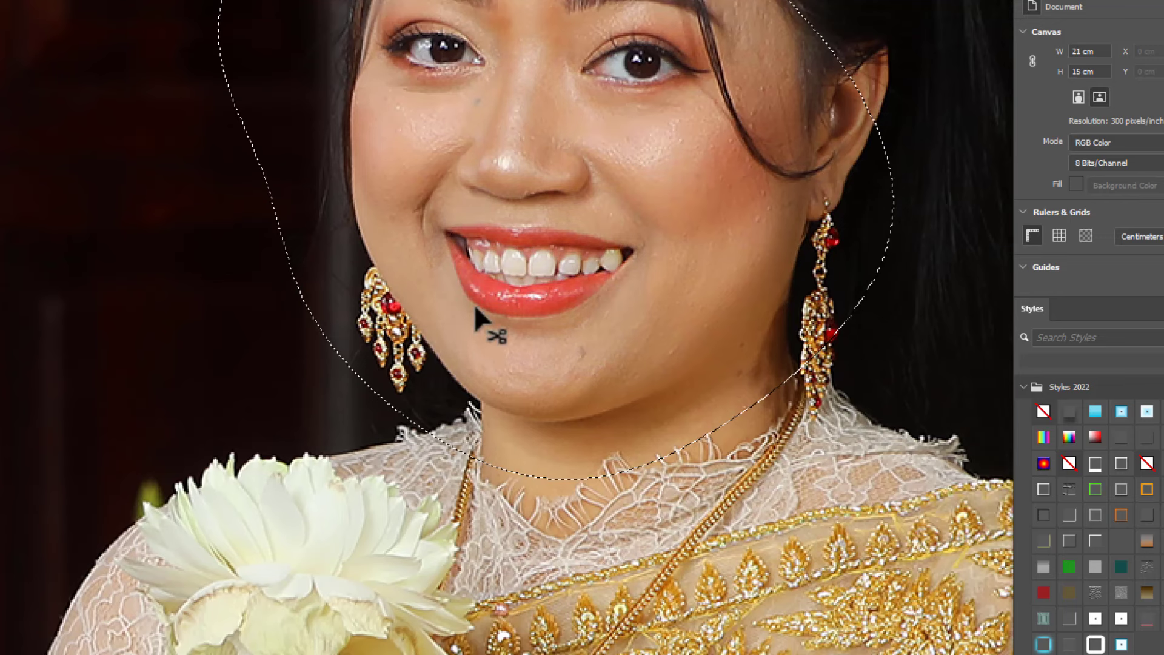
Clear the face selection and switch to the freehand Lasso tool
{"action": "key", "text": "l"}
{"action": "left_click", "coordinate": [508, 269]}
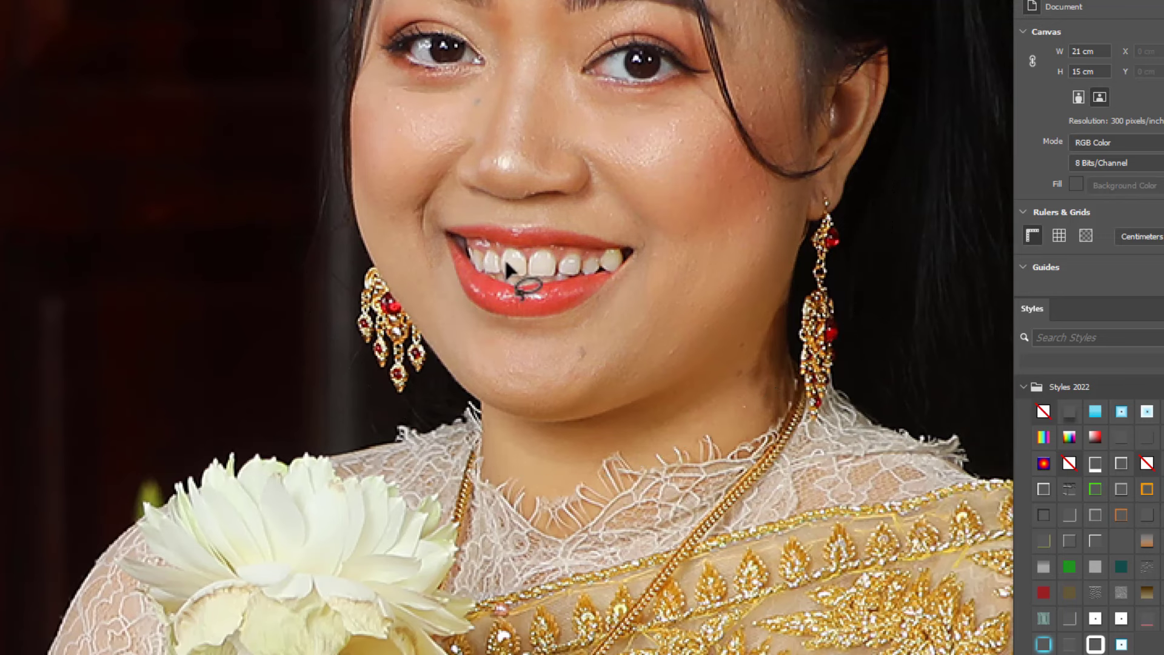
{"action": "key", "text": "b"}
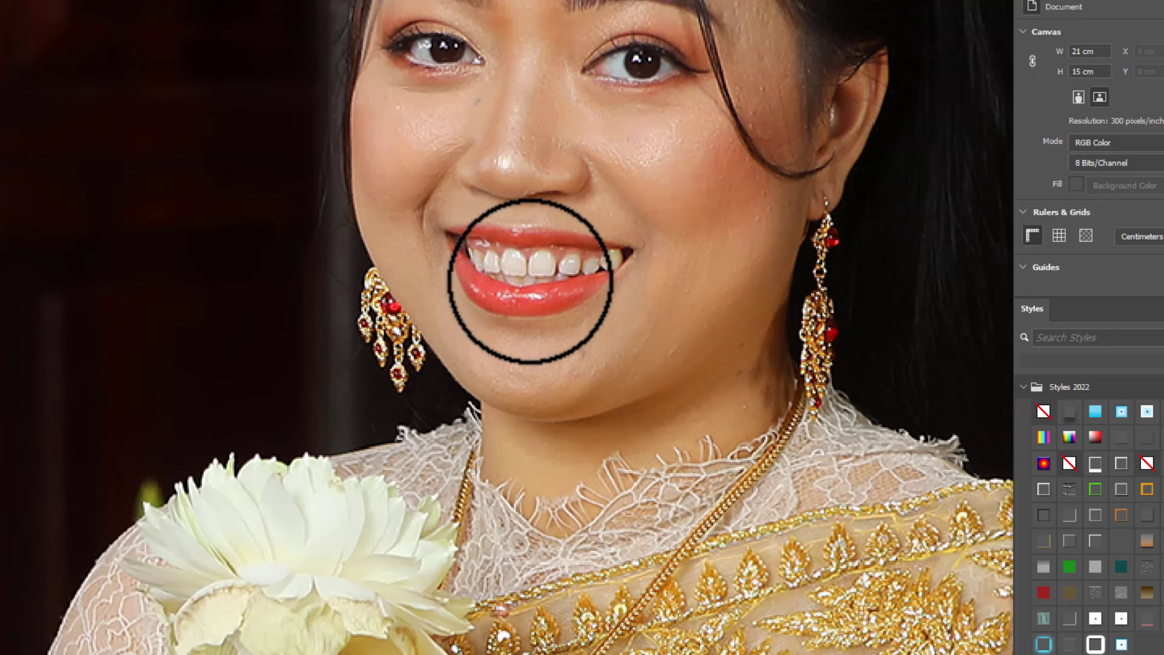
{"action": "key", "text": "shift+j"}
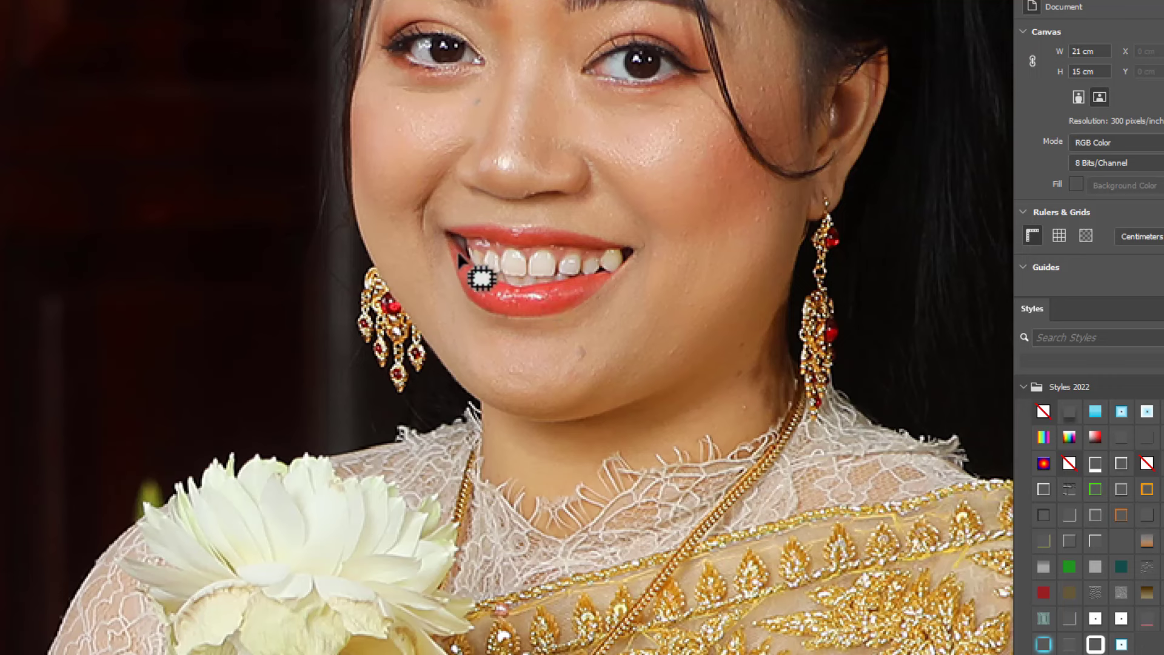
Trace a tight selection around the mouth, whiten it further, then deselect
{"action": "left_click_drag", "start_coordinate": [607, 246], "coordinate": [472, 240]}
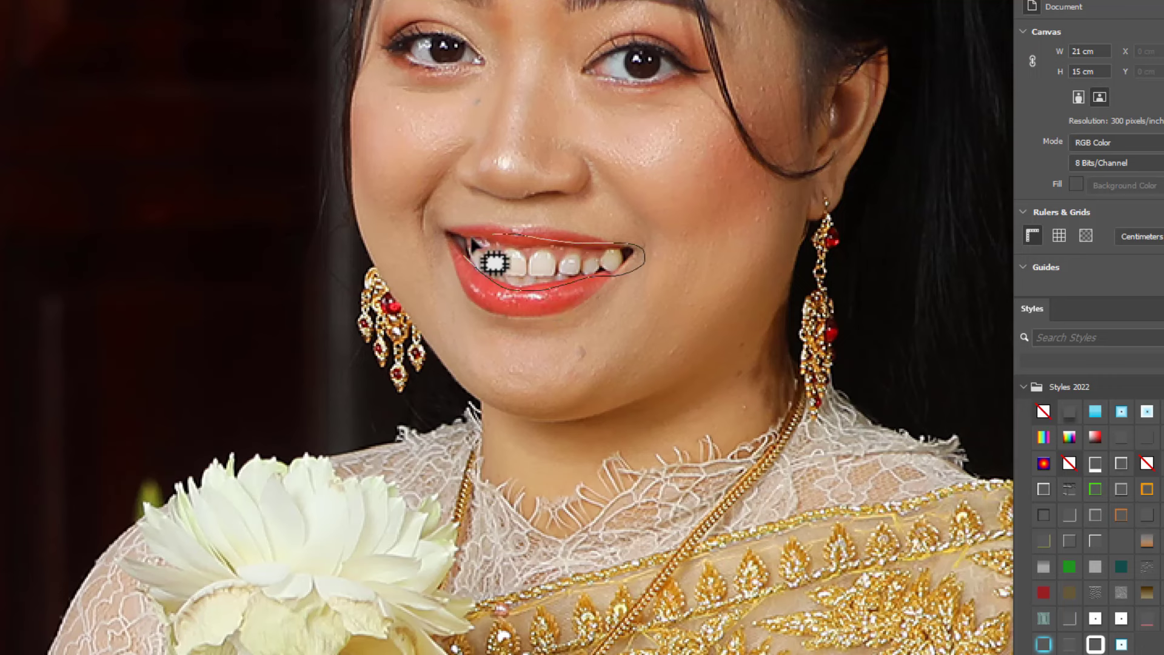
{"action": "left_click_drag", "start_coordinate": [471, 285], "coordinate": [472, 285]}
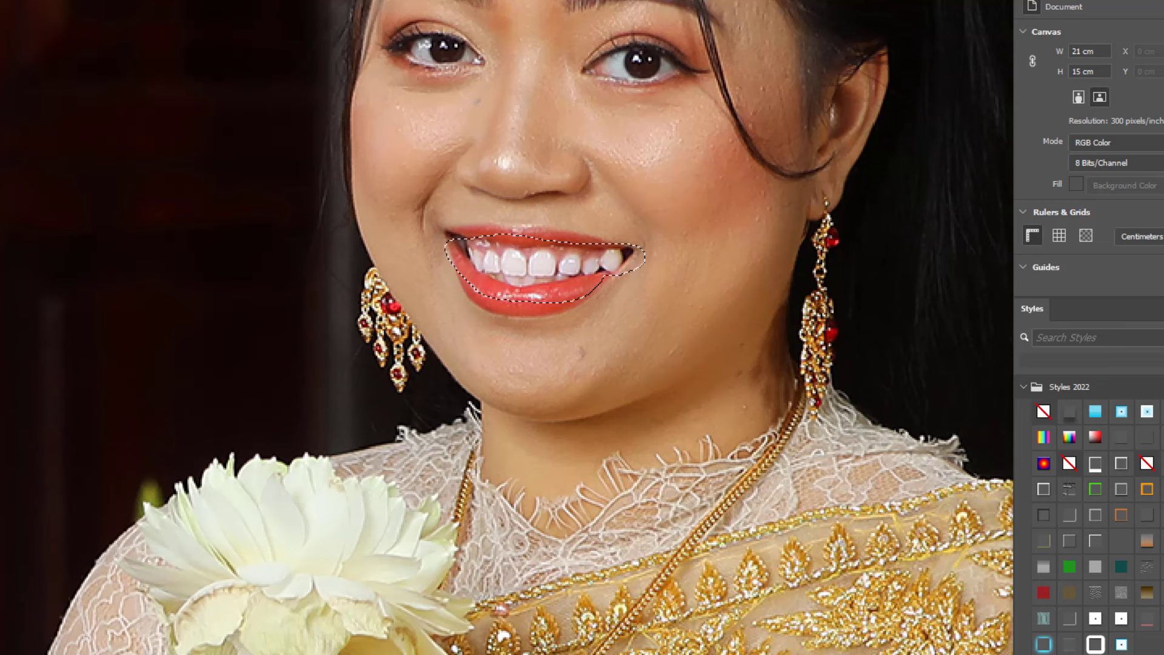
{"action": "scroll", "coordinate": [561, 227], "scroll_direction": "up", "scroll_amount": 2}
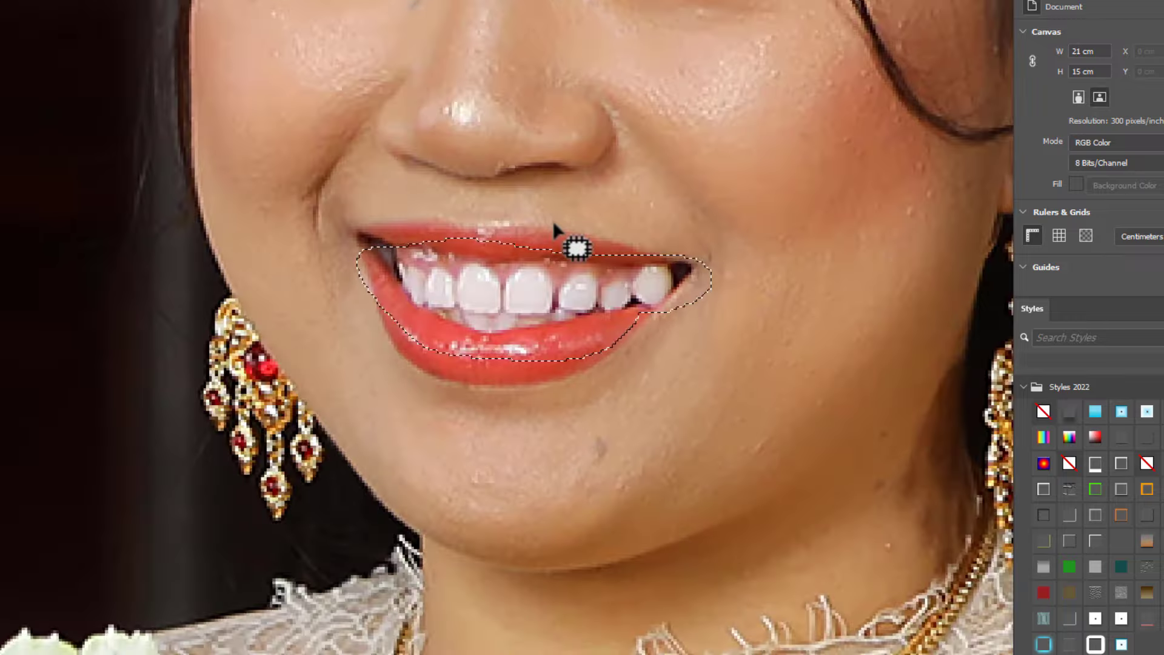
{"action": "key", "text": "ctrl+d"}
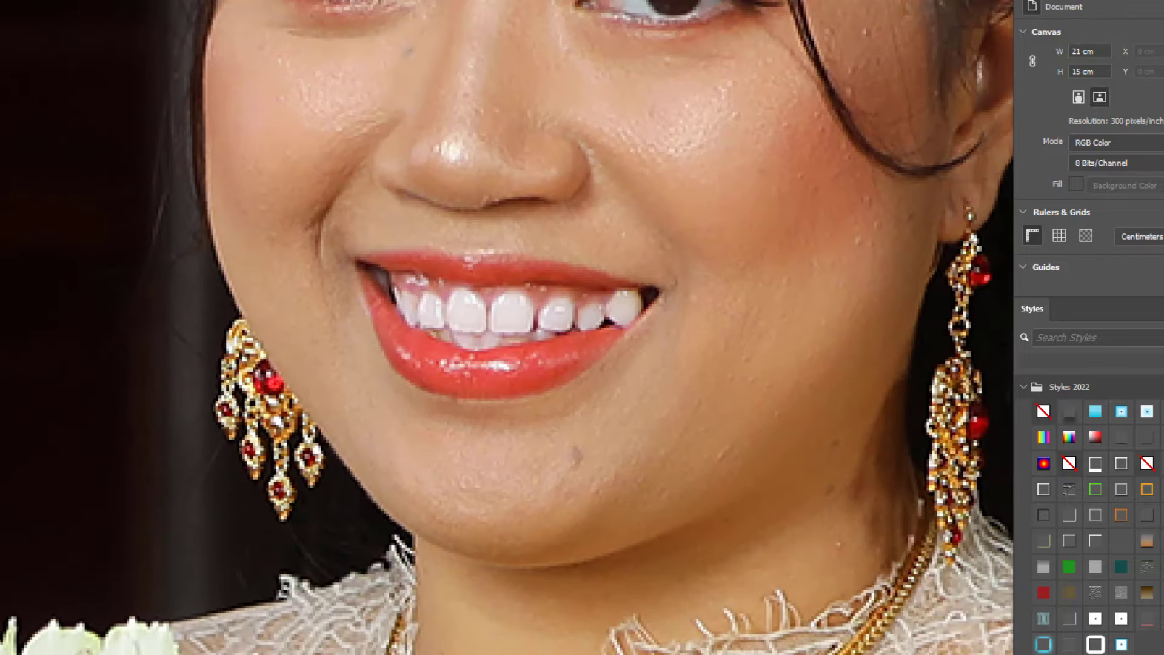
Scroll the tienpts.com Pearly Whites plugin article down past its download section
{"action": "scroll", "coordinate": [458, 327], "scroll_direction": "down", "scroll_amount": 2}
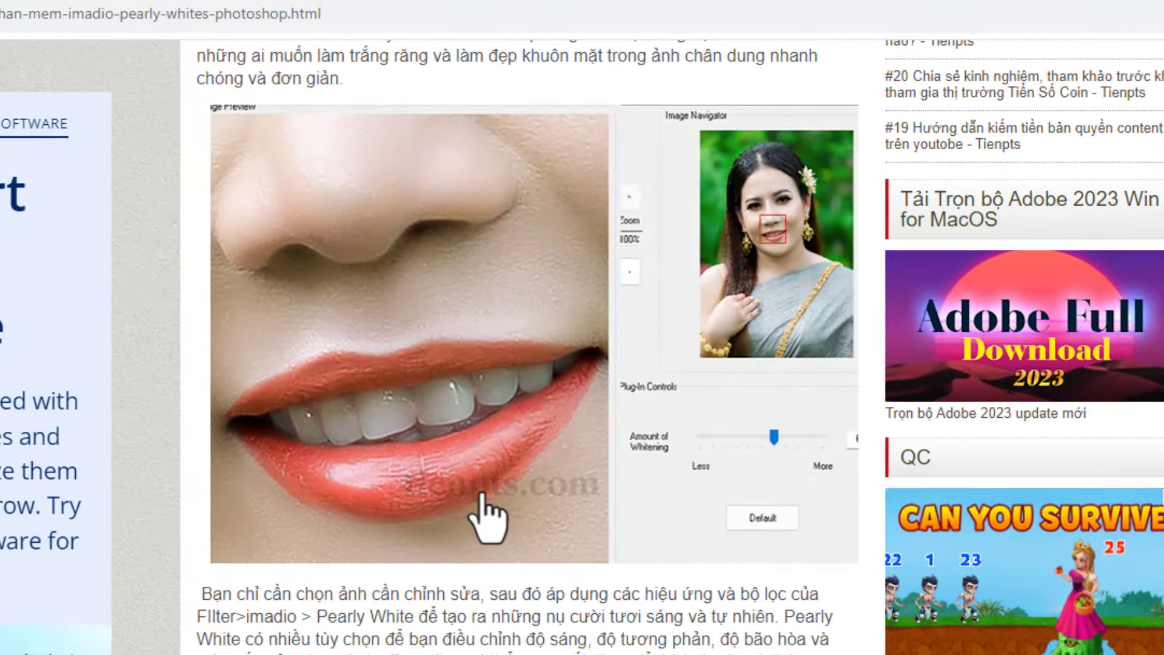
{"action": "scroll", "coordinate": [516, 522], "scroll_direction": "down", "scroll_amount": 2}
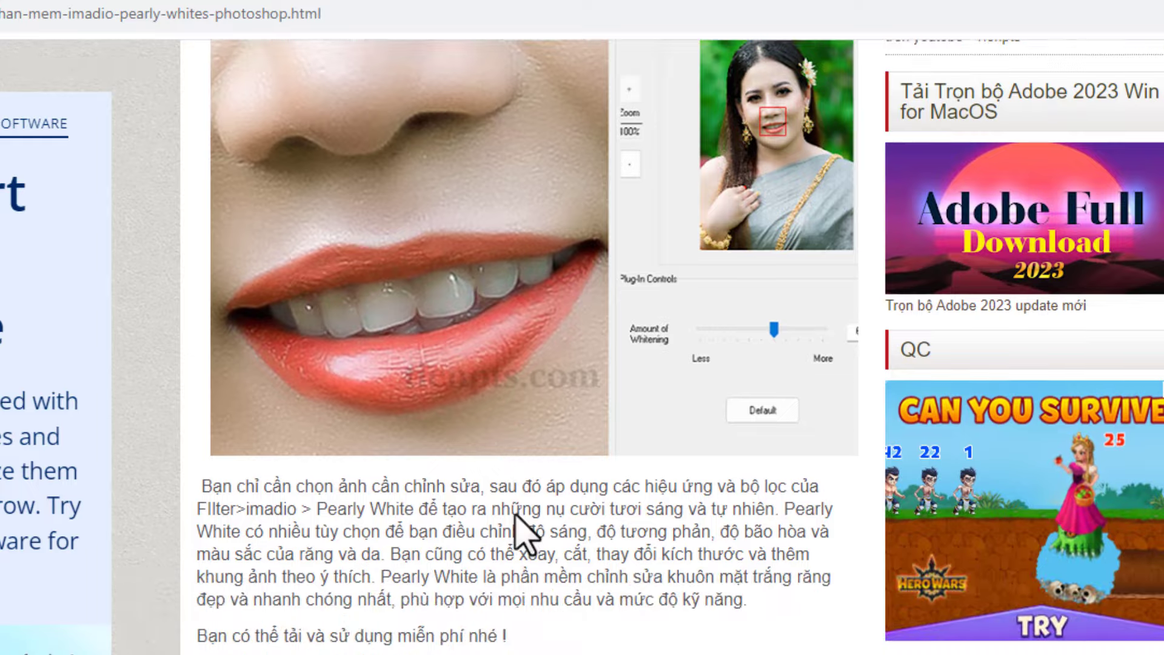
{"action": "scroll", "coordinate": [518, 516], "scroll_direction": "down", "scroll_amount": 1}
{"action": "scroll", "coordinate": [520, 522], "scroll_direction": "down", "scroll_amount": 2}
{"action": "scroll", "coordinate": [519, 531], "scroll_direction": "down", "scroll_amount": 4}
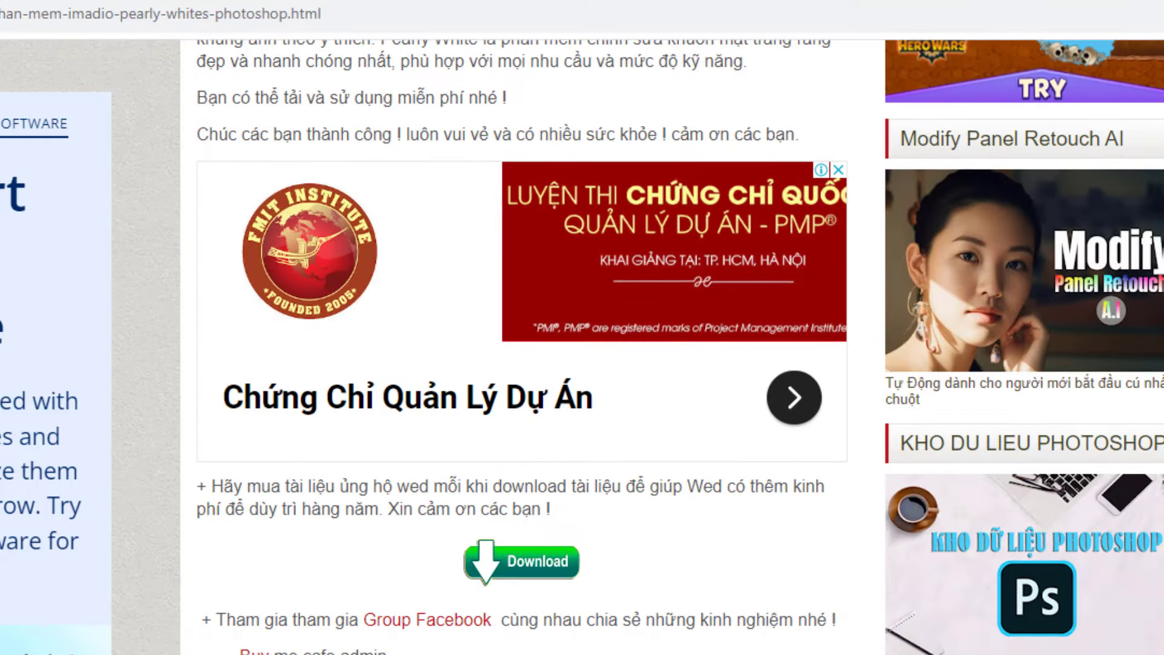
{"action": "scroll", "coordinate": [761, 488], "scroll_direction": "down", "scroll_amount": 10}
{"action": "scroll", "coordinate": [980, 637], "scroll_direction": "down", "scroll_amount": 5}
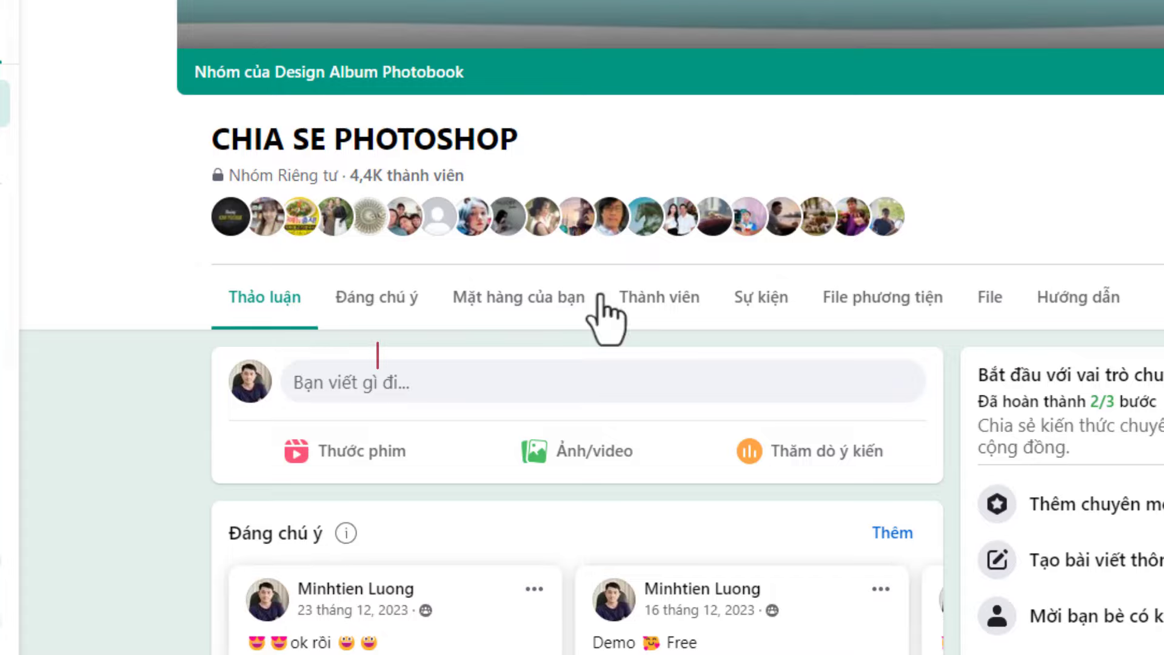
Scroll down through the posts in the Facebook Photoshop group's feed
{"action": "scroll", "coordinate": [606, 322], "scroll_direction": "down", "scroll_amount": 5}
{"action": "scroll", "coordinate": [613, 382], "scroll_direction": "down", "scroll_amount": 5}
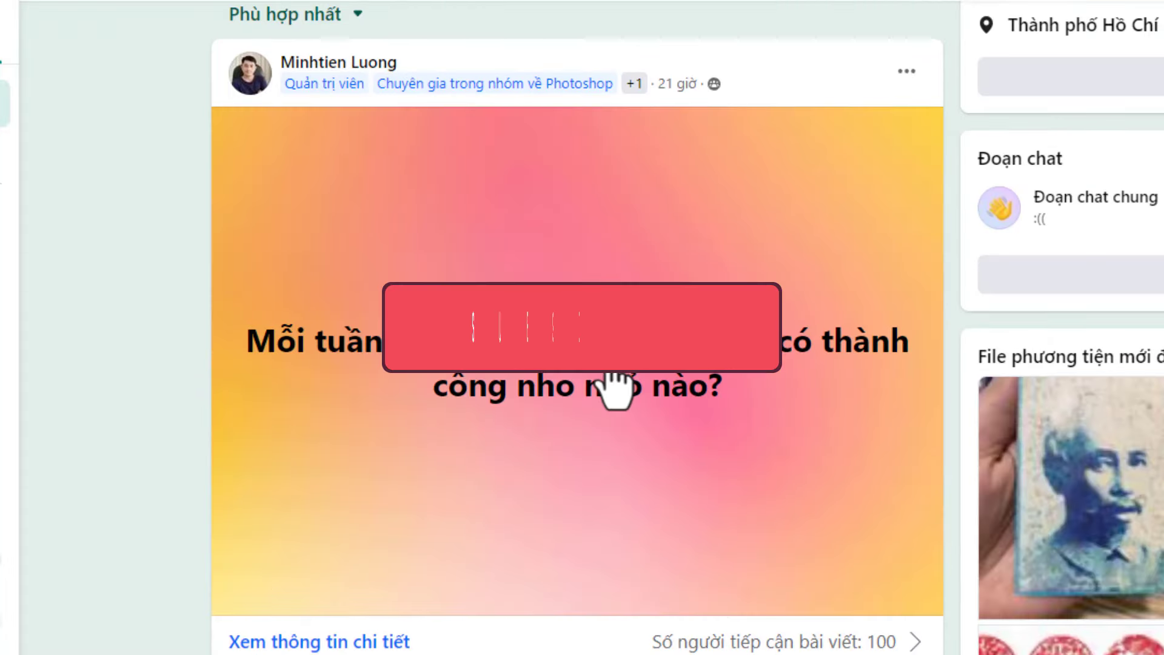
{"action": "scroll", "coordinate": [613, 382], "scroll_direction": "down", "scroll_amount": 5}
{"action": "scroll", "coordinate": [606, 371], "scroll_direction": "down", "scroll_amount": 3}
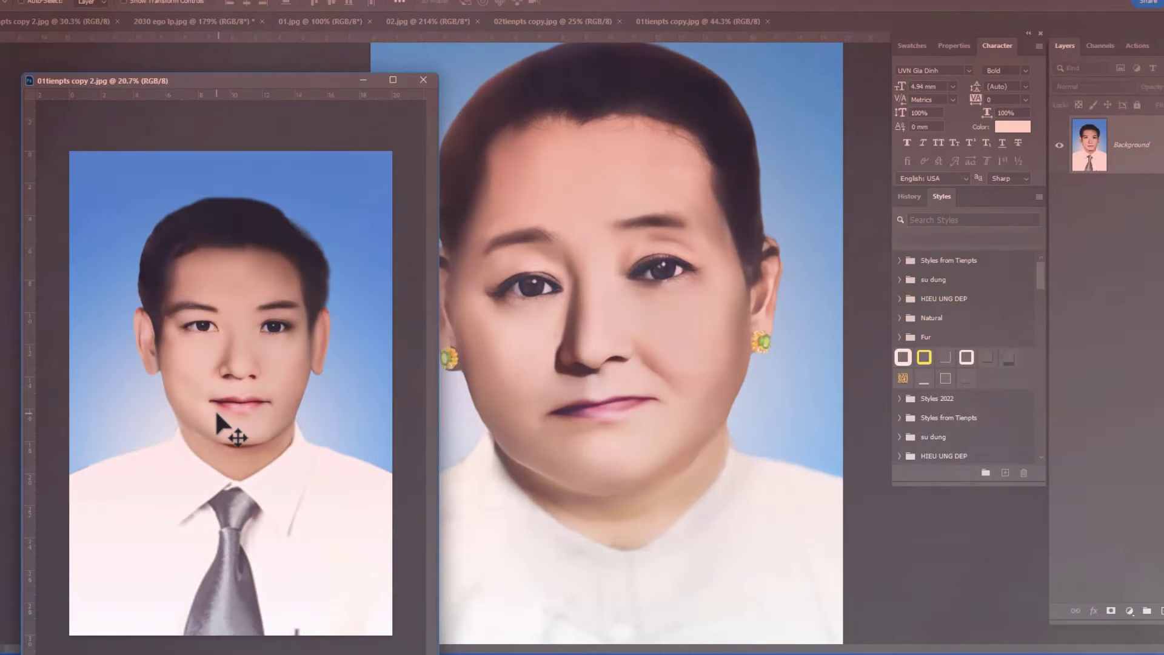
{"action": "scroll", "coordinate": [215, 409], "scroll_direction": "down", "scroll_amount": 1}
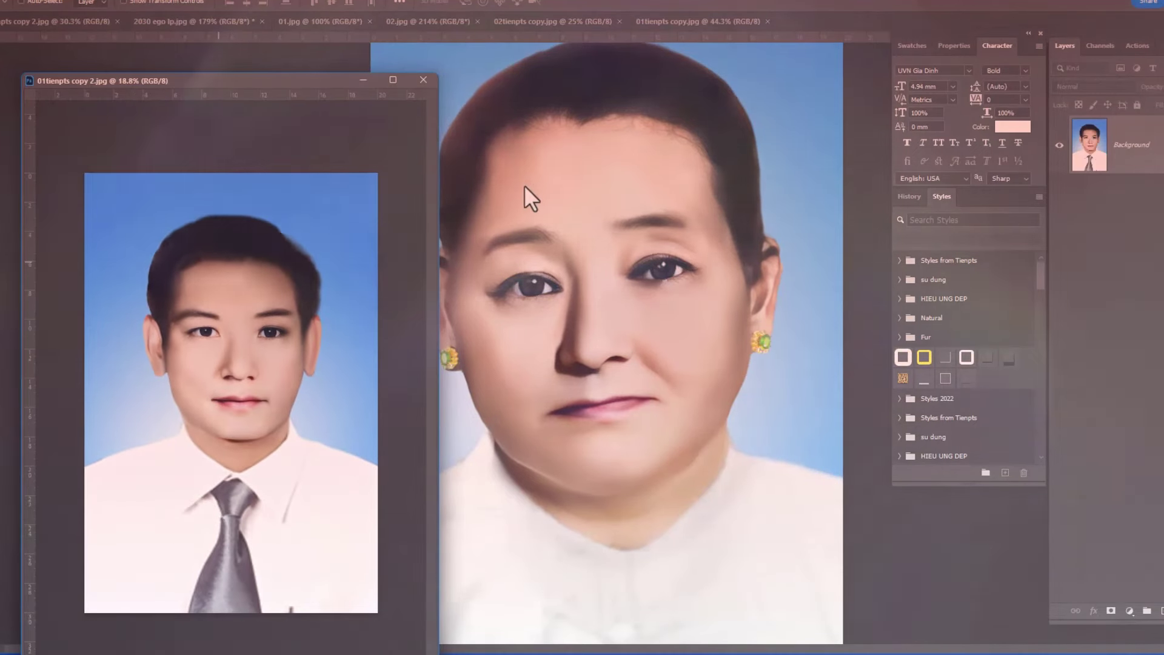